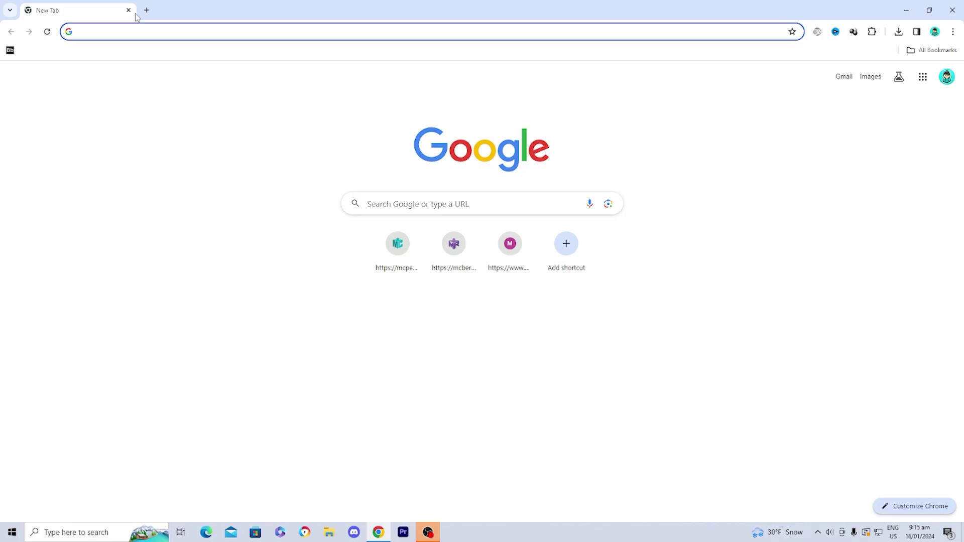
Step: Load minecraft.net from the 'mine' address-bar suggestion
text(mine)
key(Return)
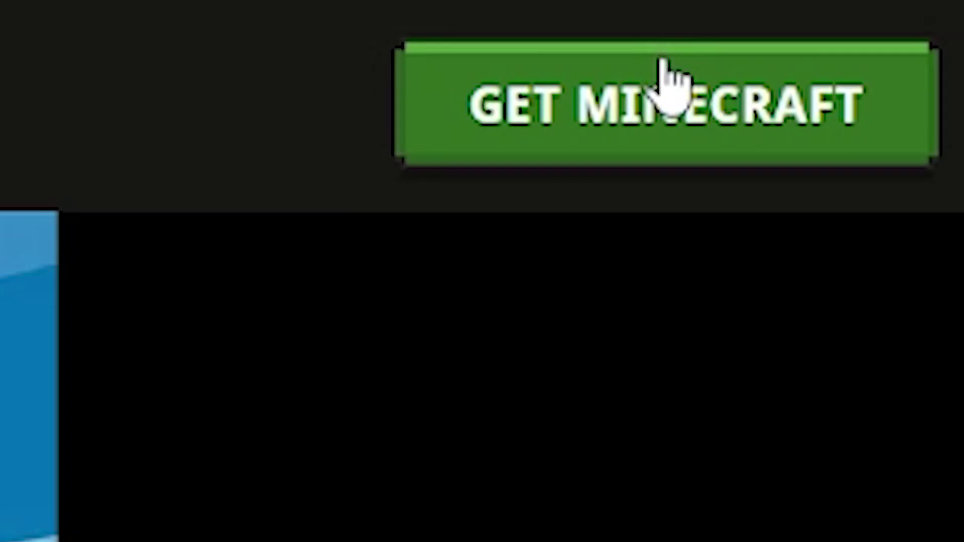
Step: Select the $29.99 Java & Bedrock Edition for Windows/Mac/Linux and go to checkout
click(602, 96)
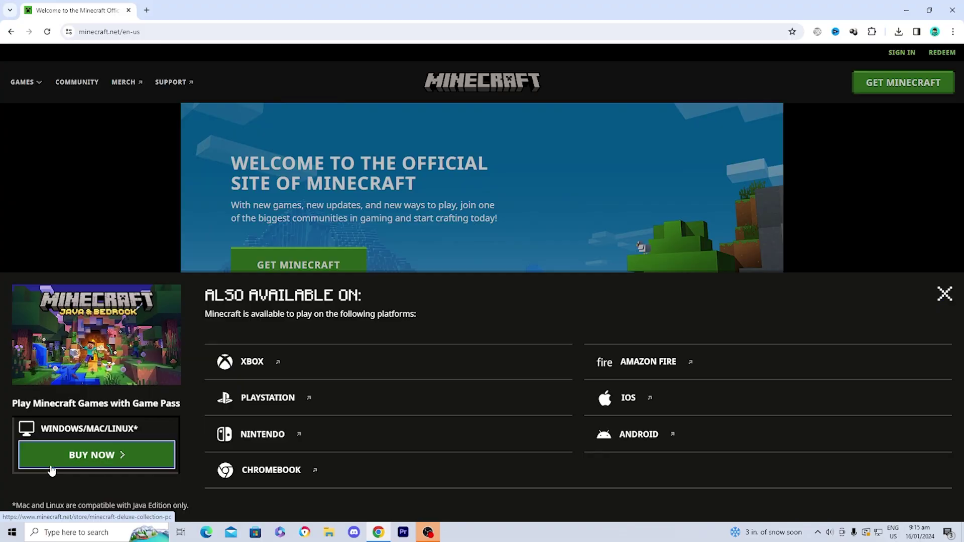
click(134, 490)
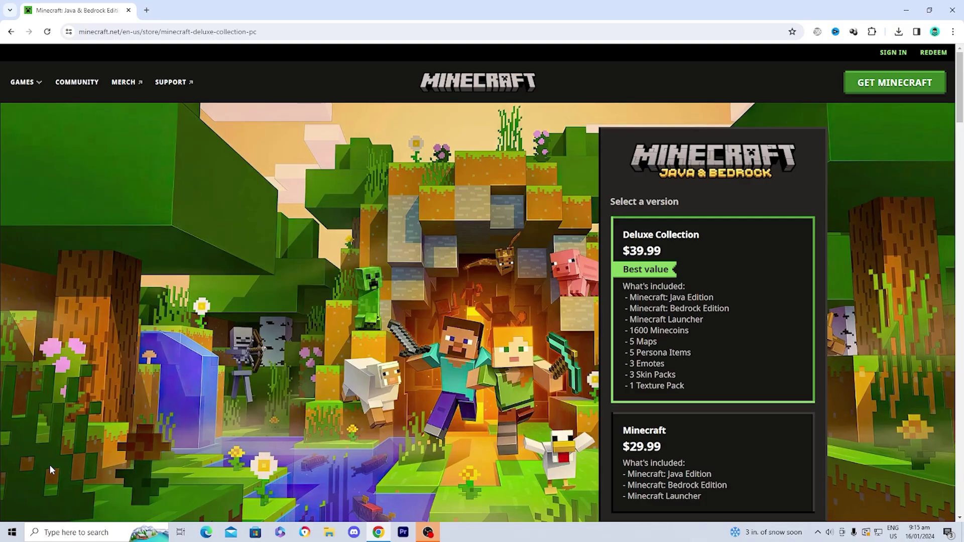
scroll(665, 296, down, 4)
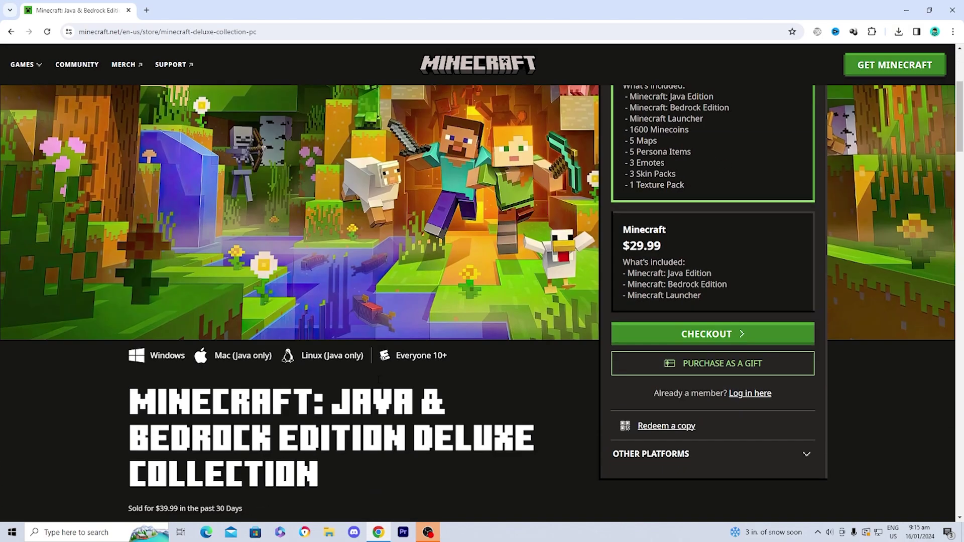
click(679, 283)
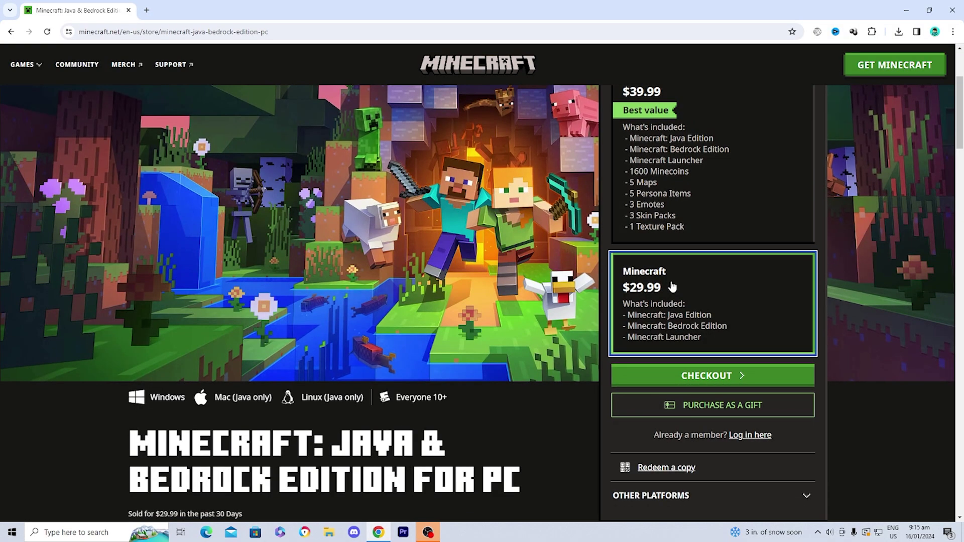
click(693, 379)
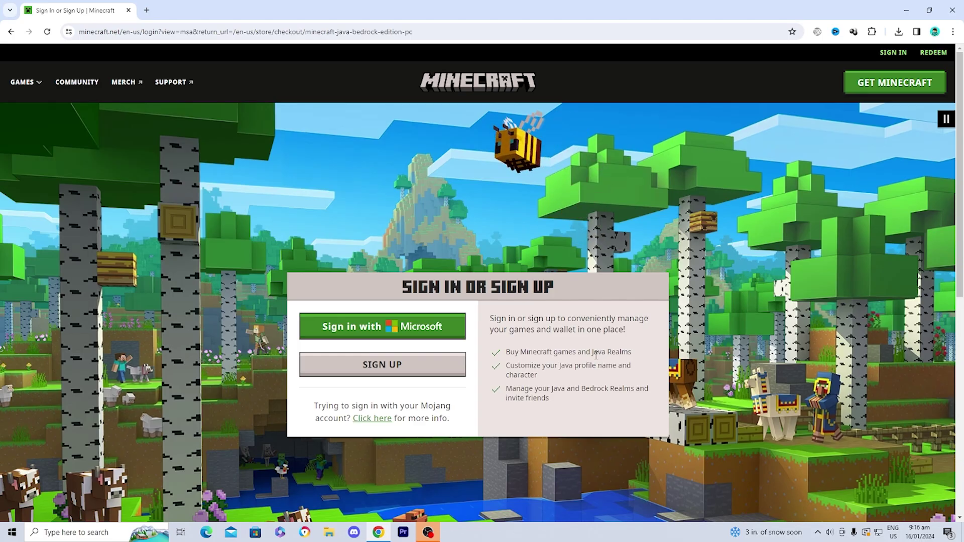
Step: Sign up for a Microsoft account with a new outlook.com email address
click(381, 357)
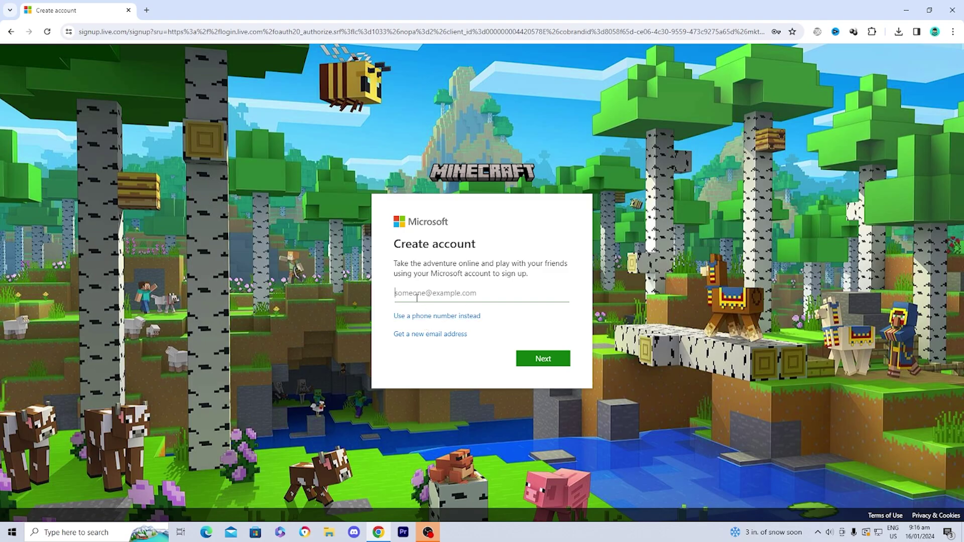
click(419, 335)
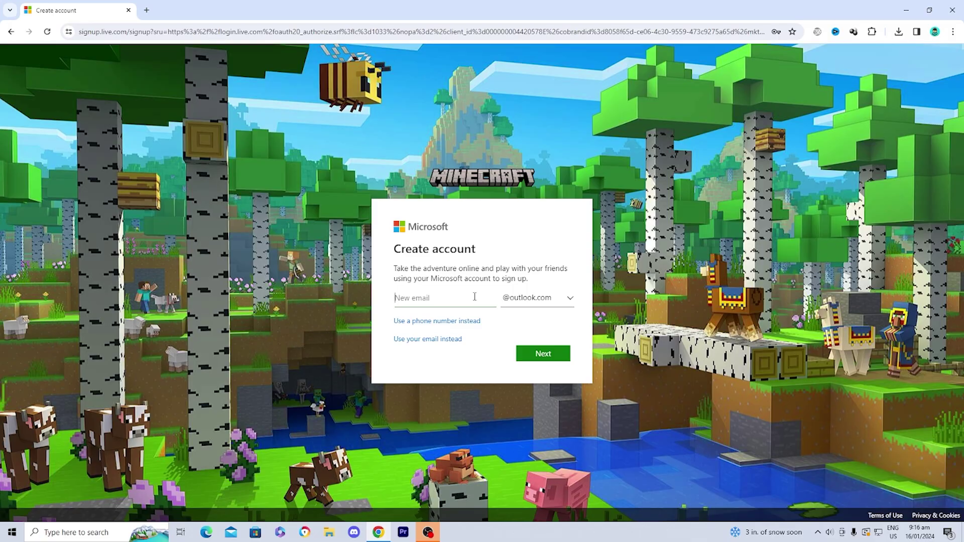
click(539, 346)
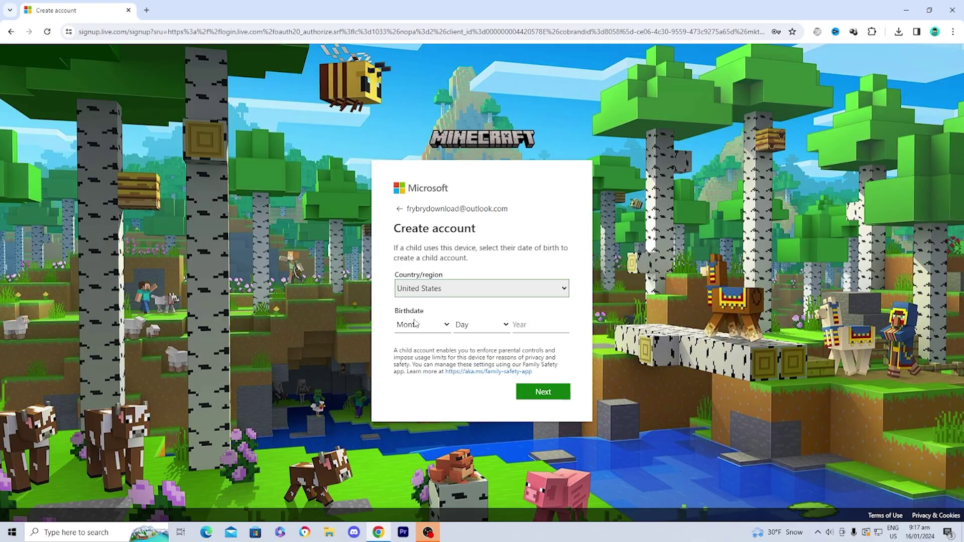
Step: Enter the birth date as September 19 plus the birth year and submit
click(416, 324)
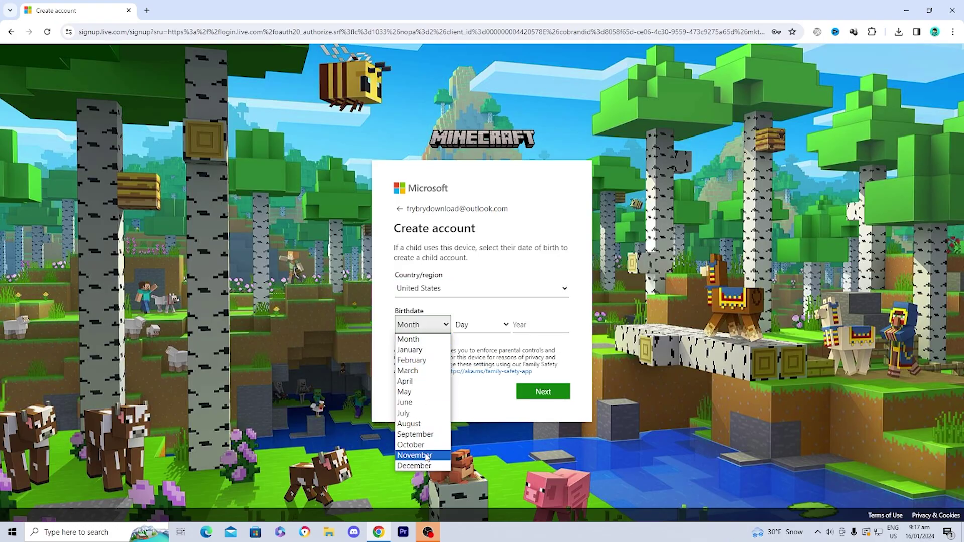
click(415, 434)
click(479, 325)
click(459, 309)
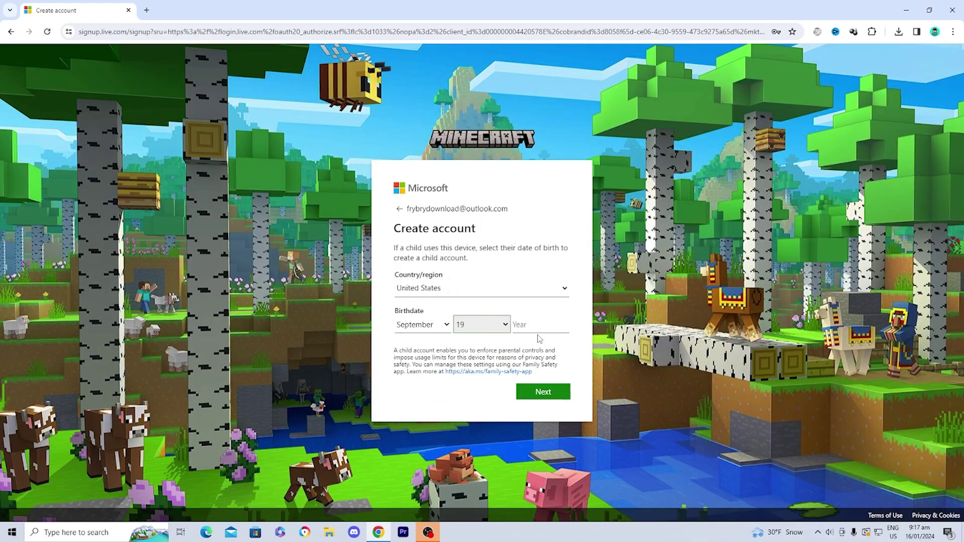
click(533, 324)
text(2004)
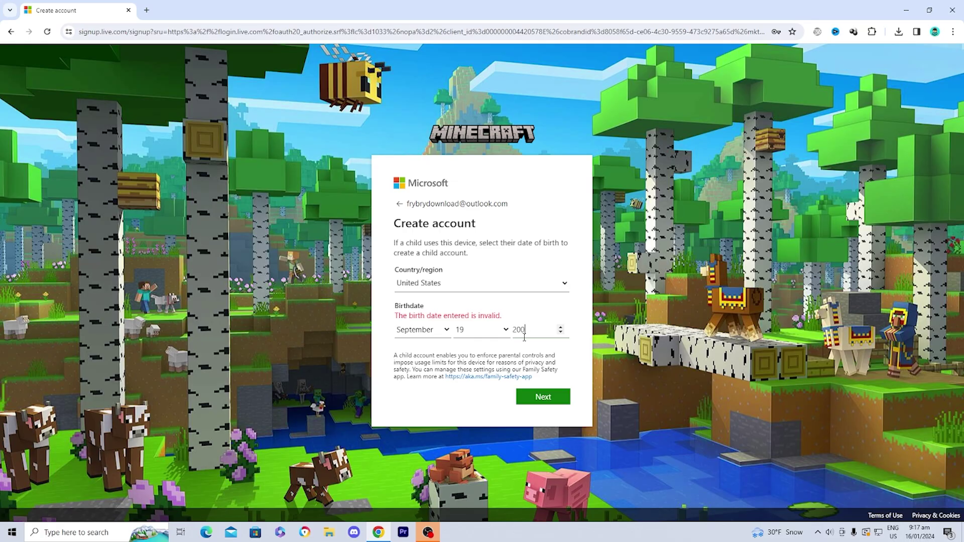
click(551, 396)
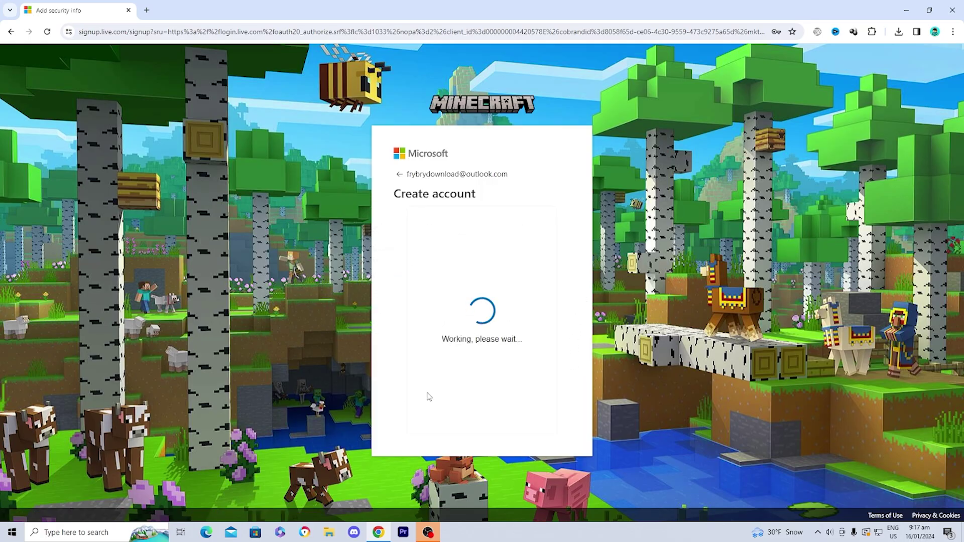
Step: Solve the rotate-the-boot verification puzzle to match the hand and submit
click(521, 380)
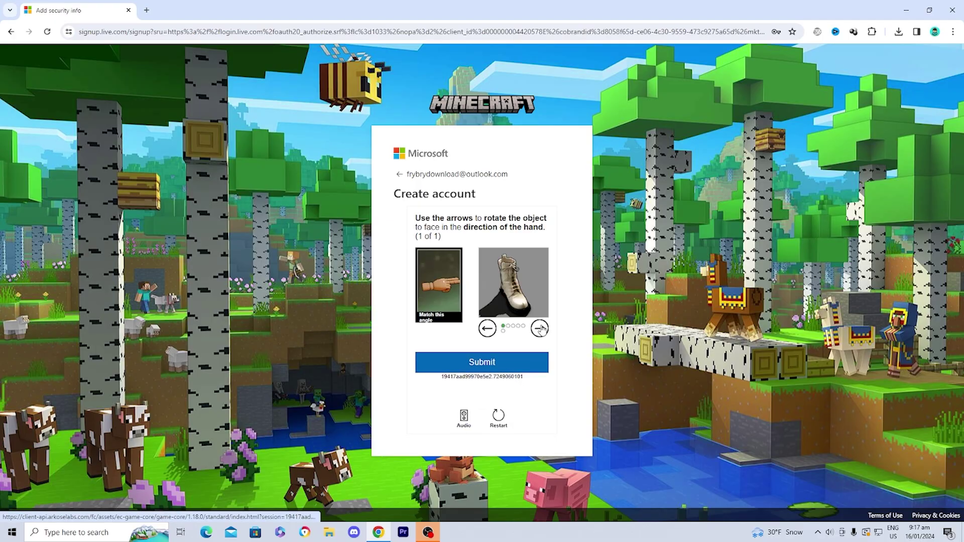
click(540, 328)
click(540, 329)
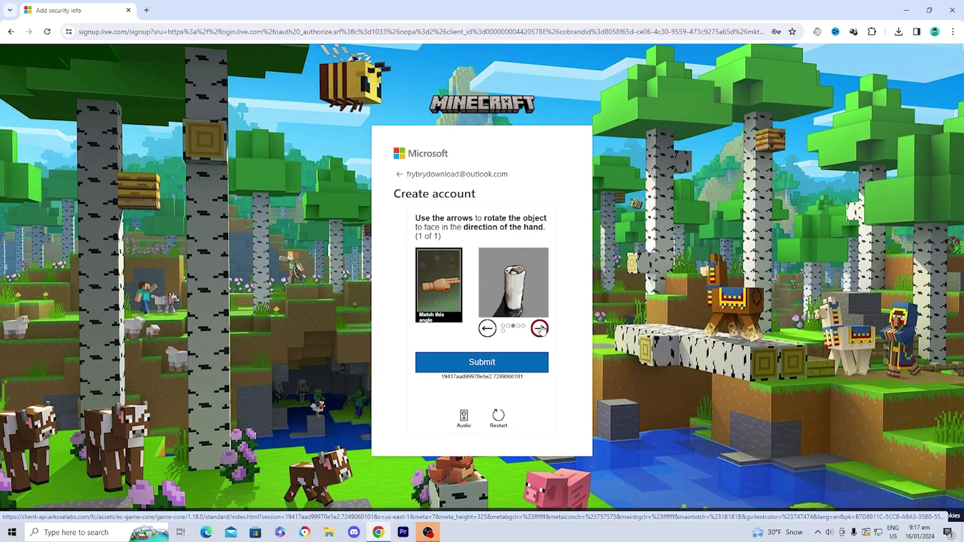
click(486, 328)
click(490, 362)
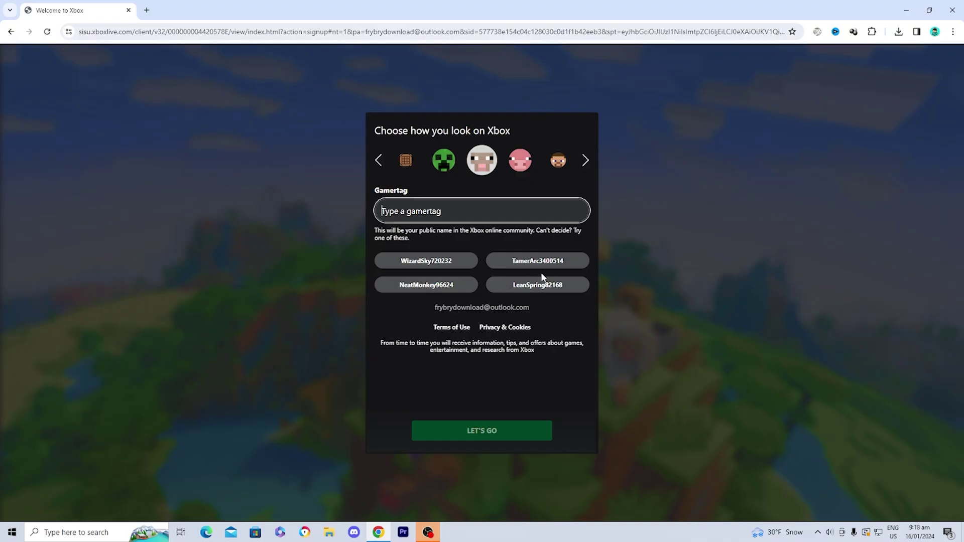
Step: Accept a suggested gamertag, then choose Buy now for Minecraft: Bedrock Edition in My Games
click(550, 260)
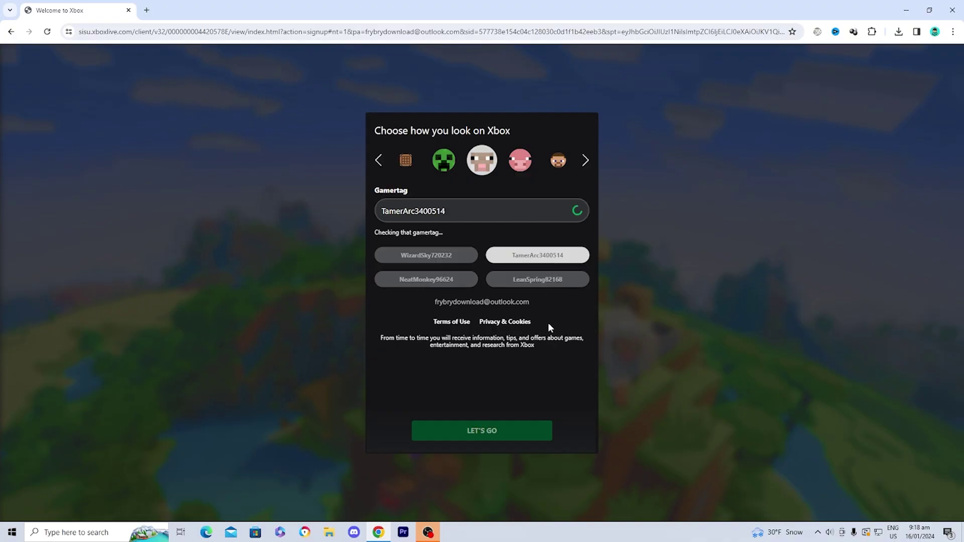
click(499, 431)
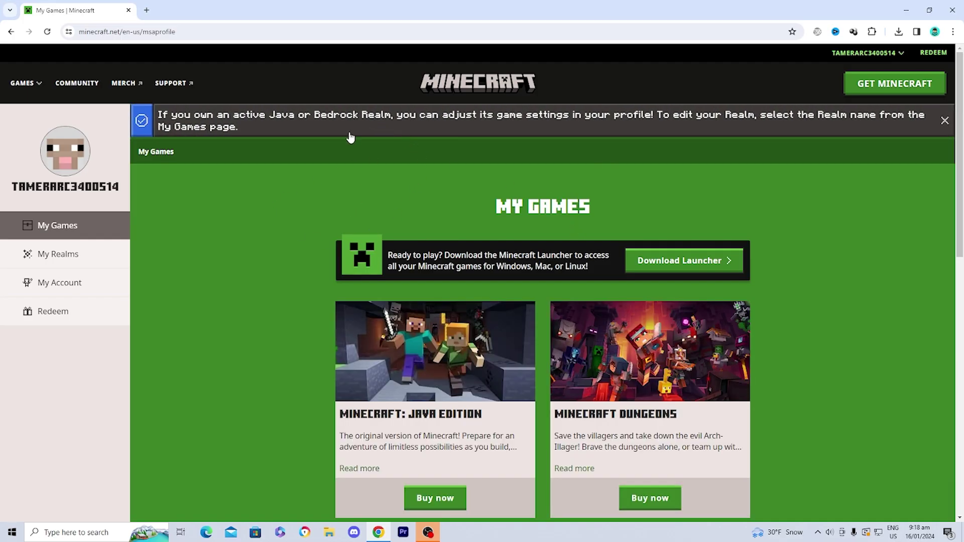
scroll(316, 283, down, 1)
scroll(327, 279, down, 5)
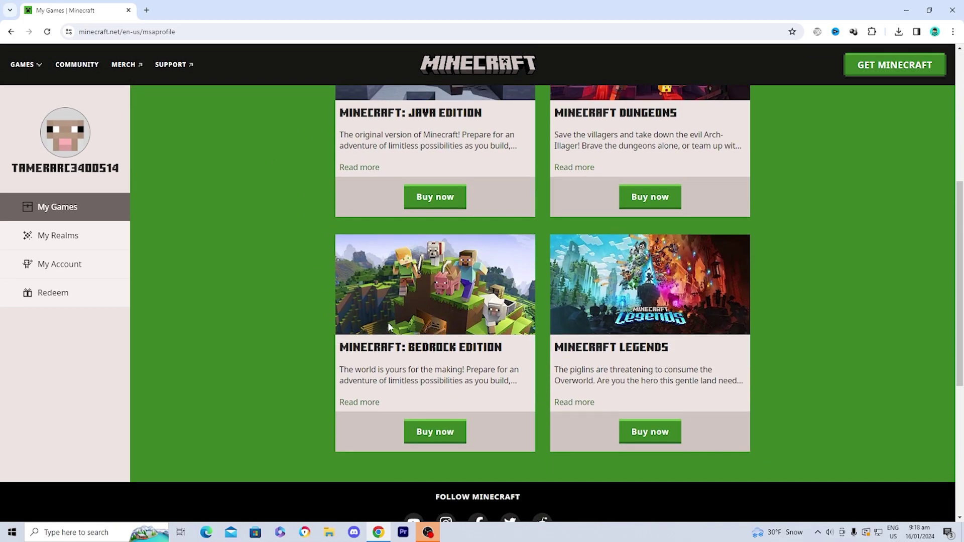
scroll(516, 425, up, 4)
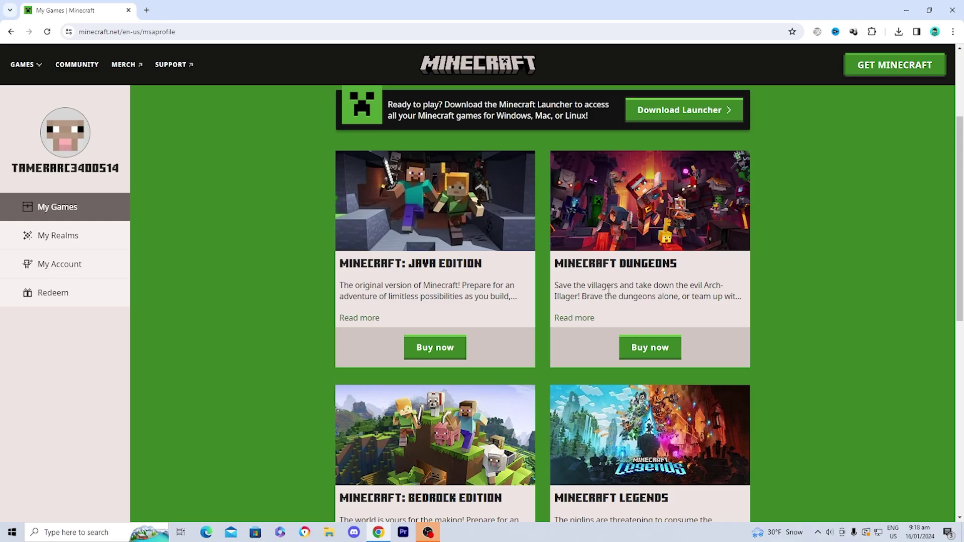
scroll(510, 342, down, 5)
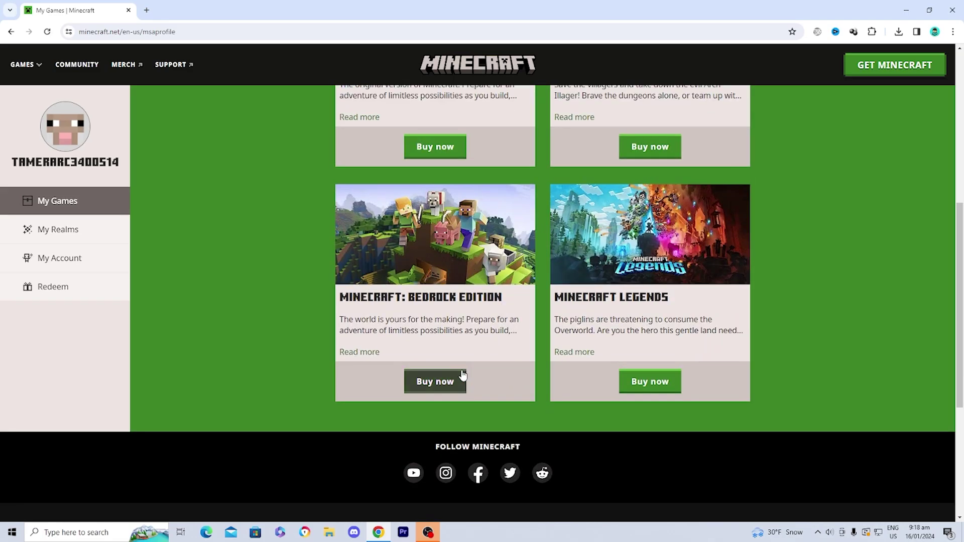
click(436, 383)
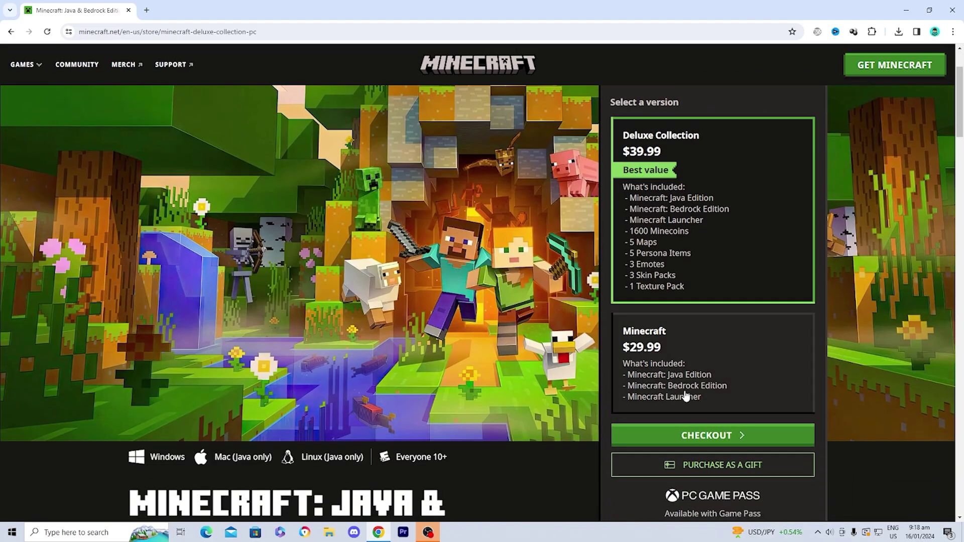
Step: Check out the $29.99 edition, saving the buyer's first and last name, then continue to payment
click(686, 397)
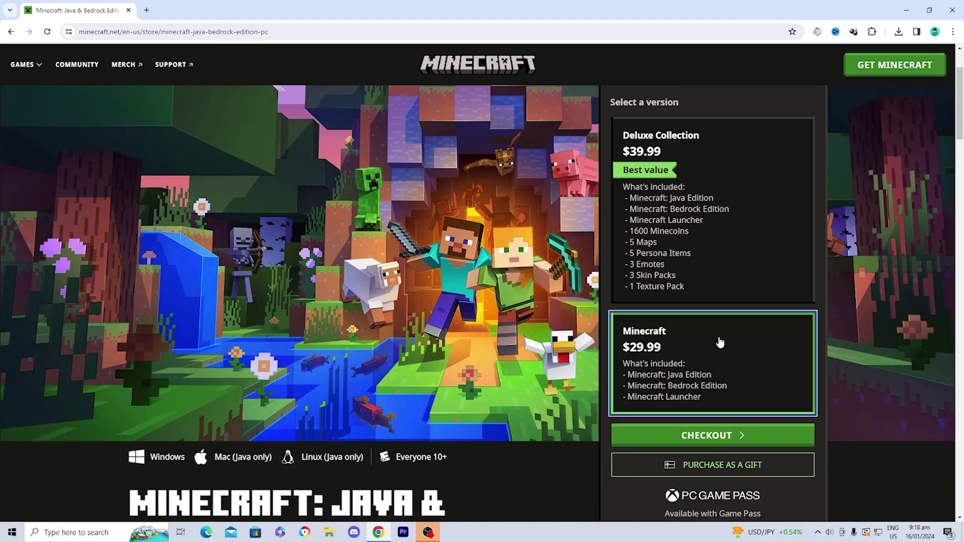
click(712, 436)
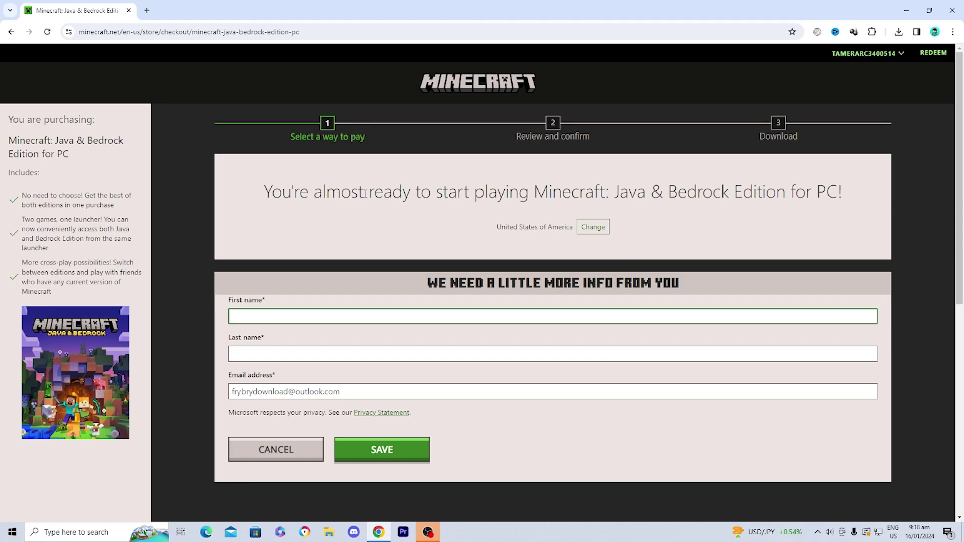
key(Tab)
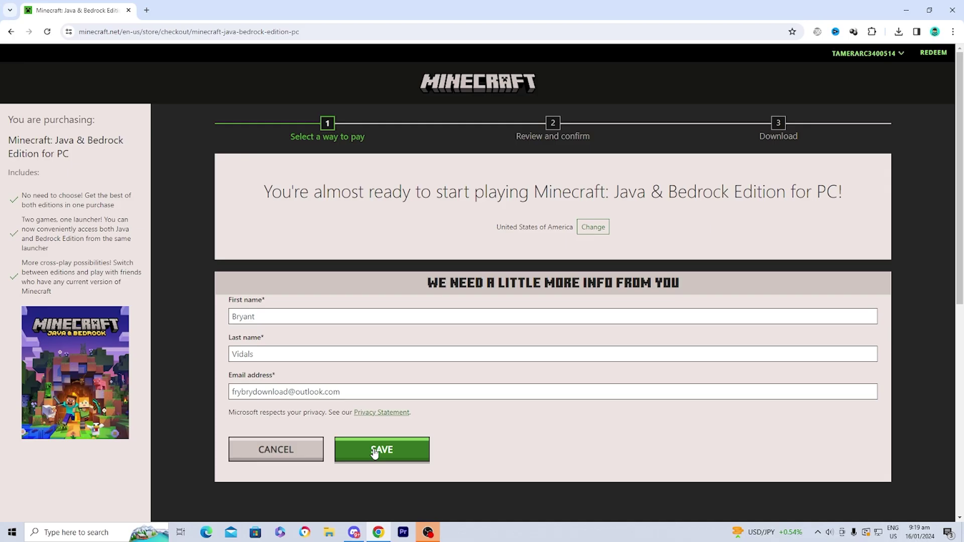
click(379, 450)
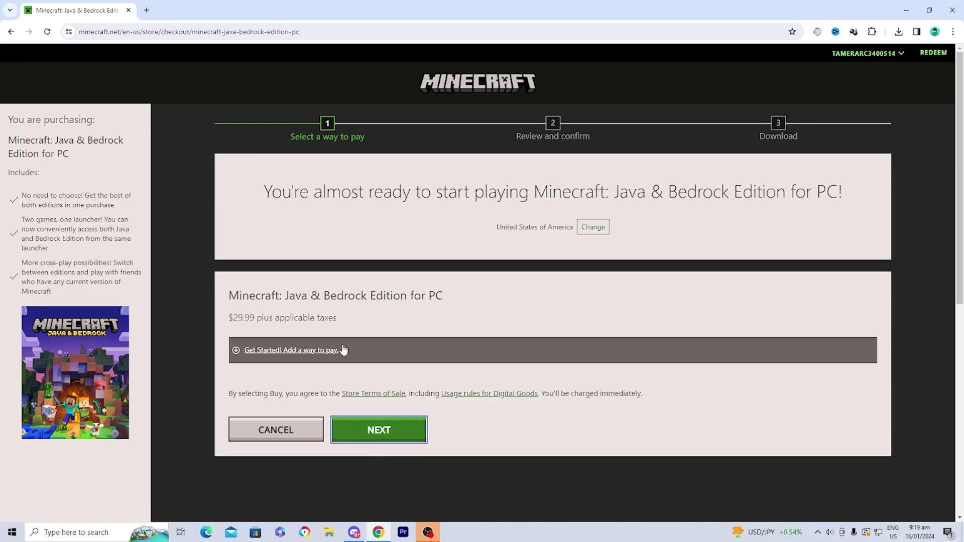
click(388, 436)
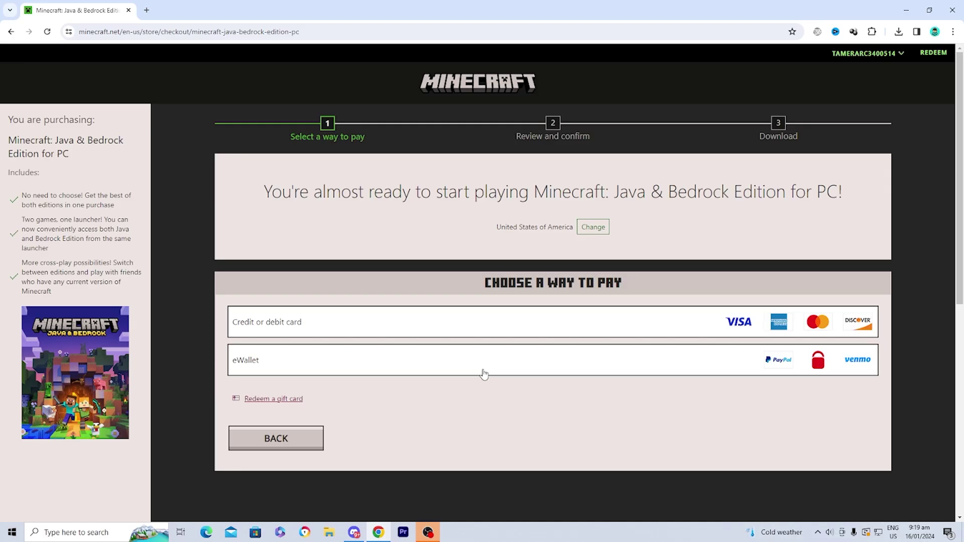
Step: Add PayPal as the eWallet payment method and confirm the sign-in
click(484, 373)
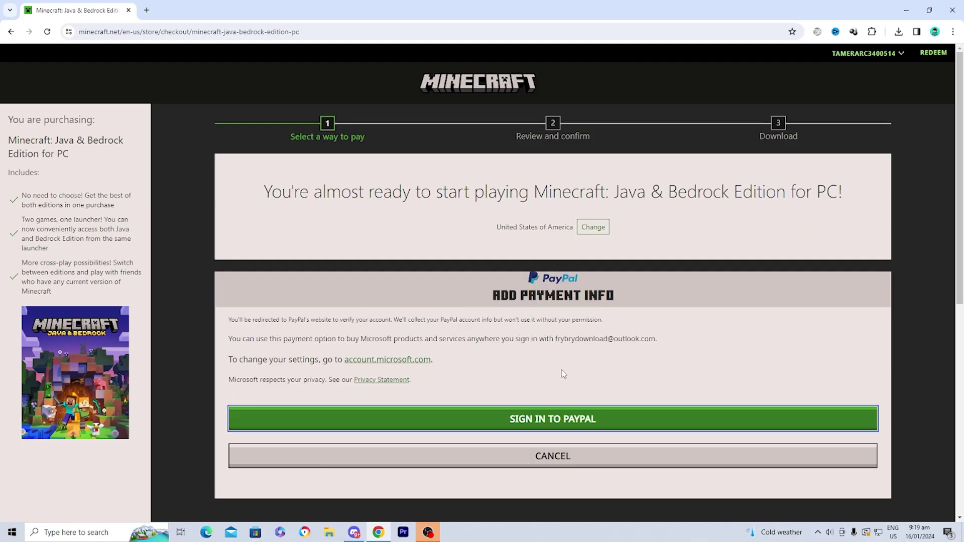
click(526, 422)
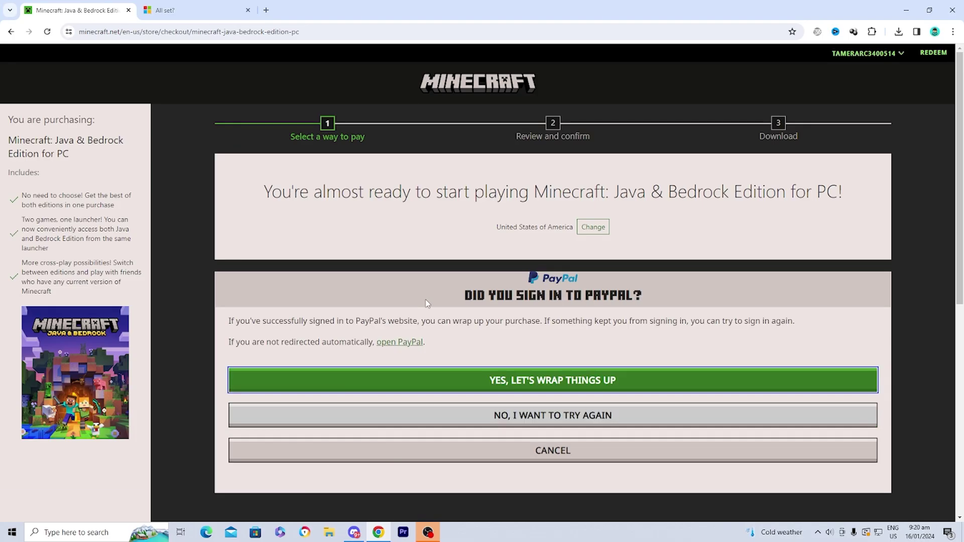
click(533, 382)
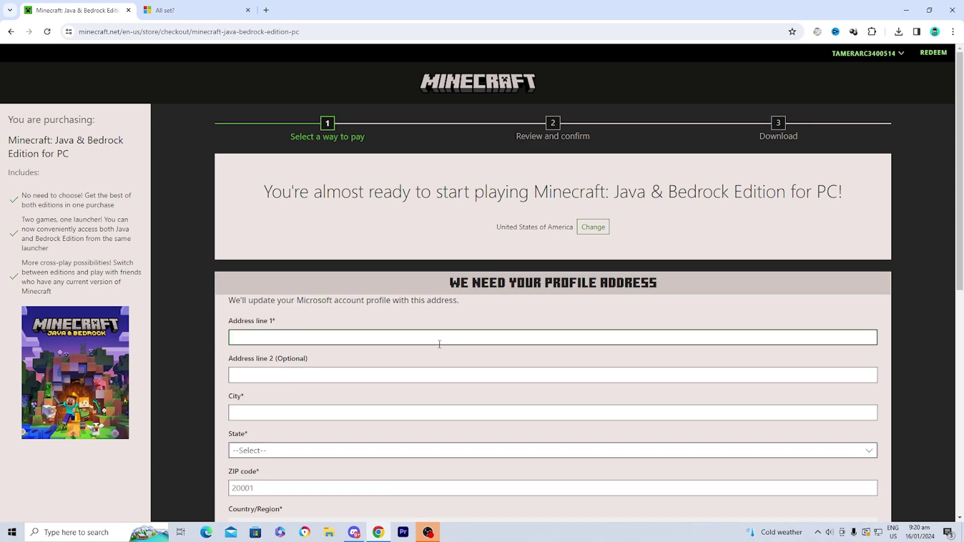
scroll(311, 402, down, 2)
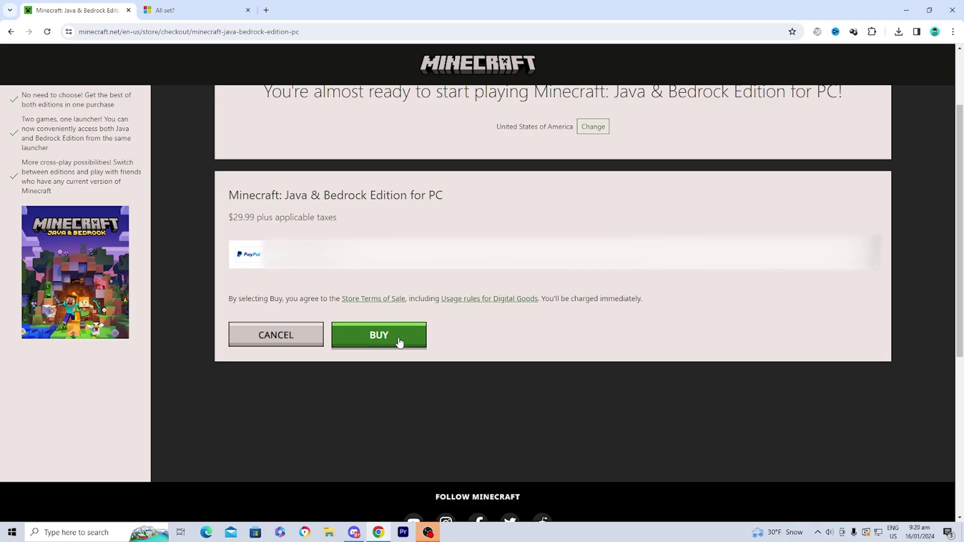
Step: Buy the Java & Bedrock Edition and download the Windows launcher installer
click(399, 342)
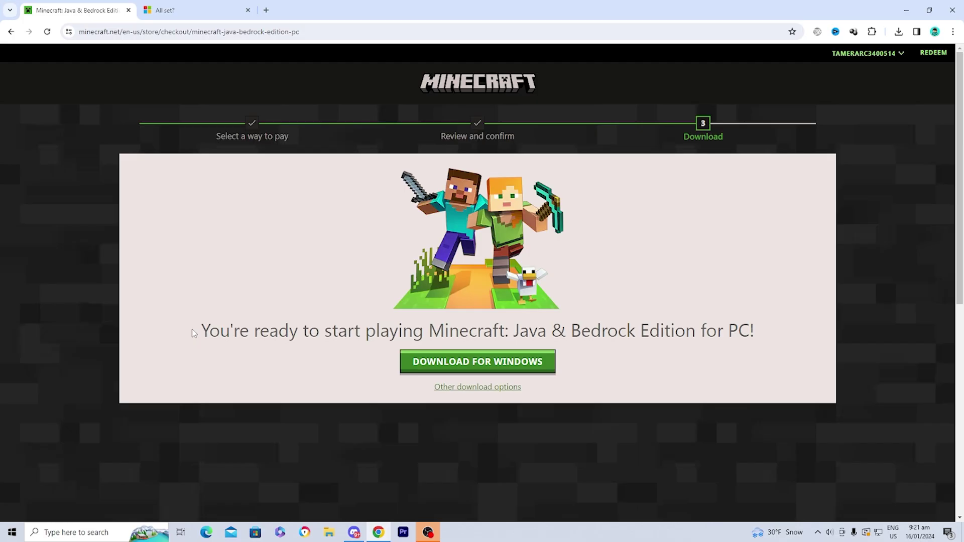
click(456, 366)
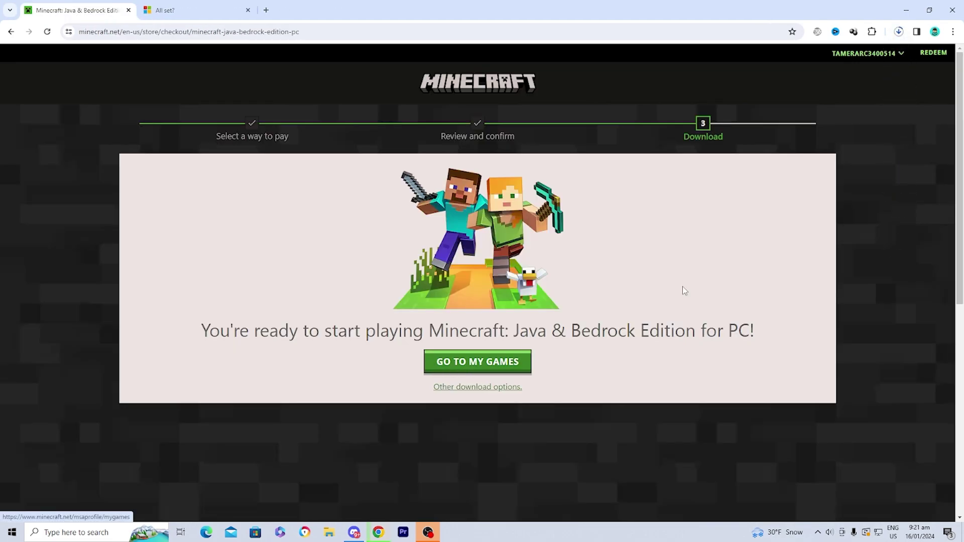
click(900, 32)
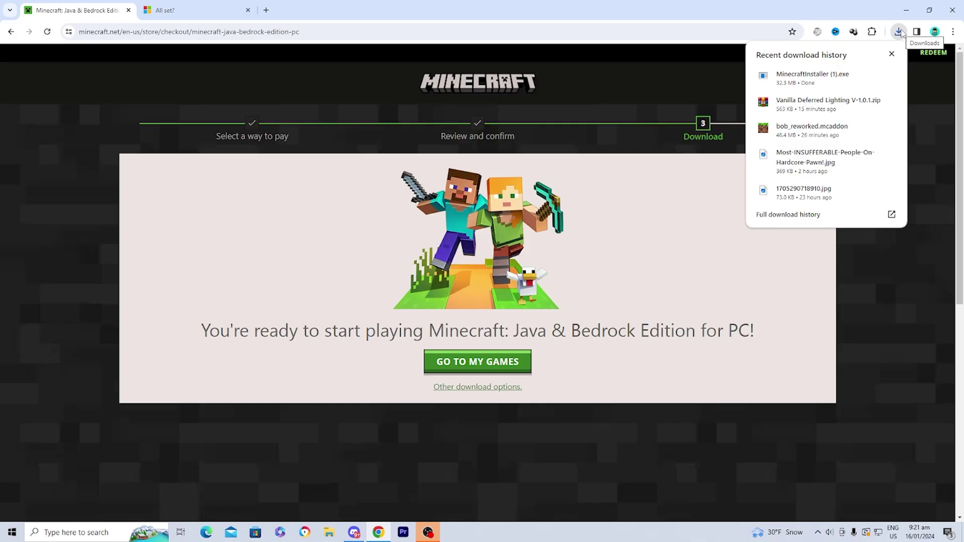
Step: Run MinecraftInstaller (1).exe, accept the license, install, and launch the Minecraft Launcher
click(812, 77)
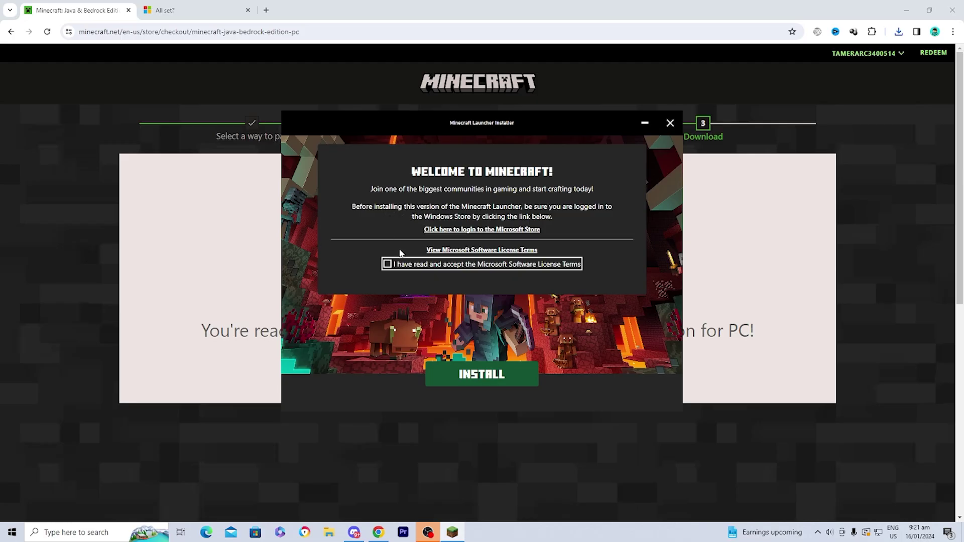
click(387, 264)
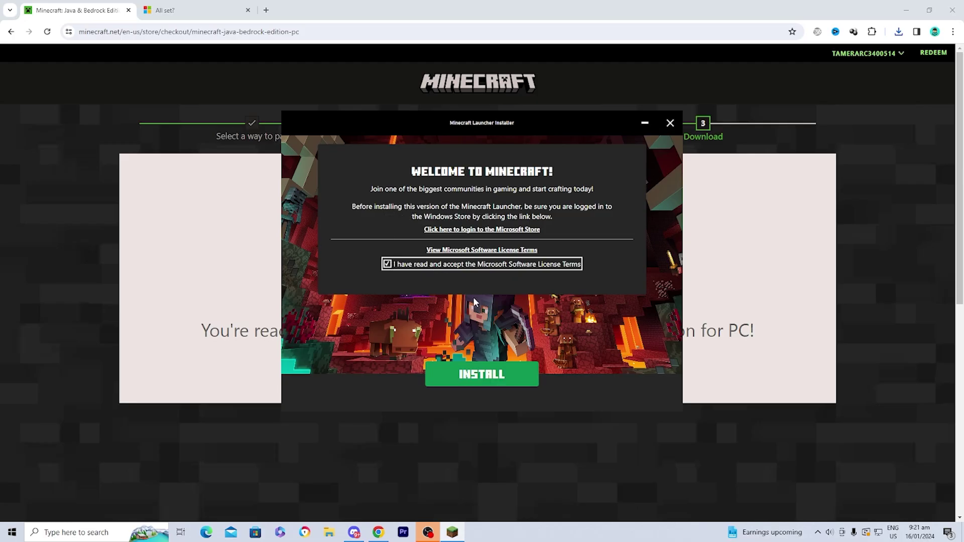
click(481, 374)
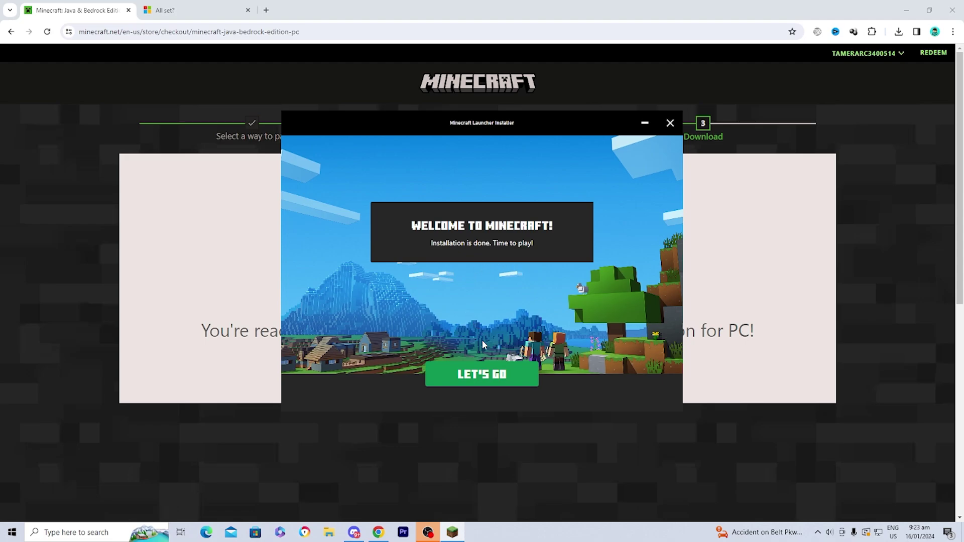
click(490, 377)
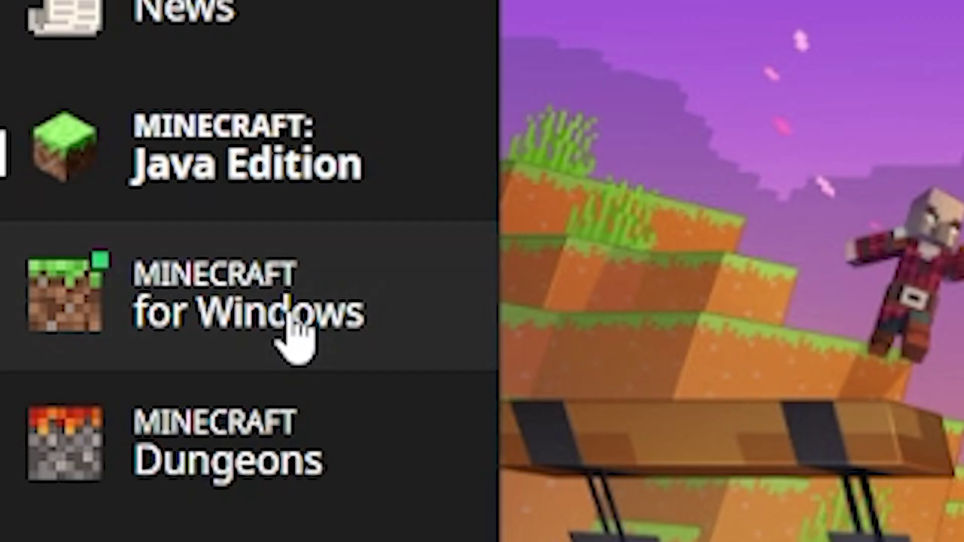
Step: Switch the launcher to Minecraft for Windows
click(60, 123)
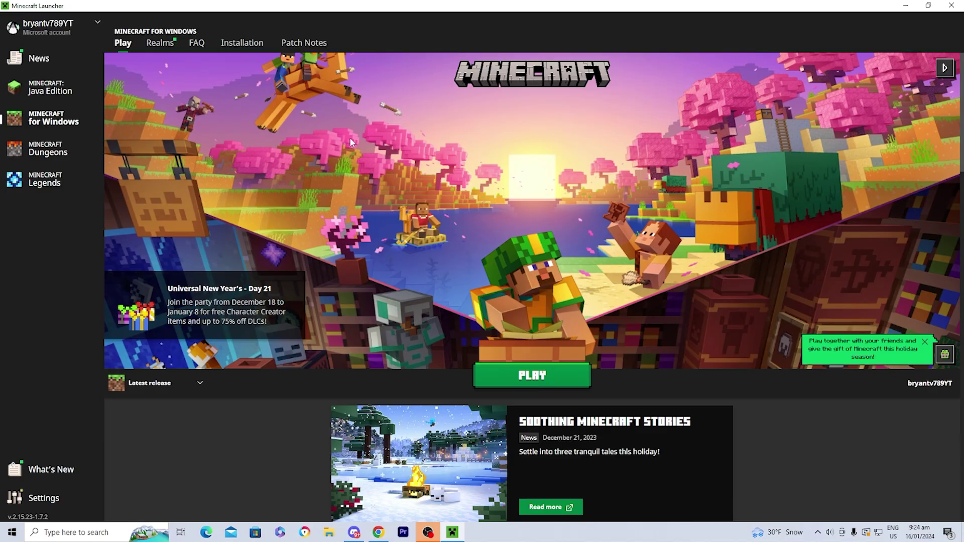